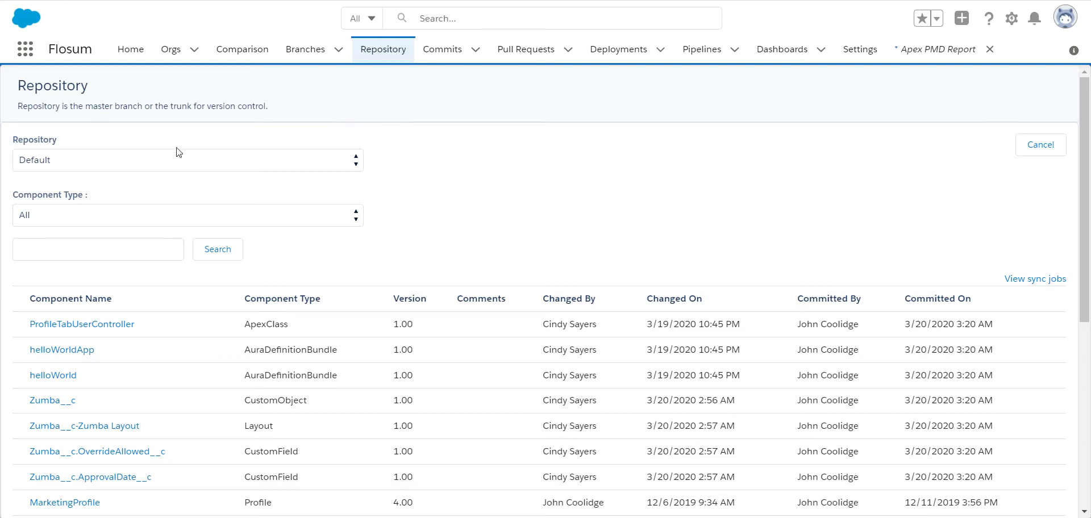
left_click(156, 161)
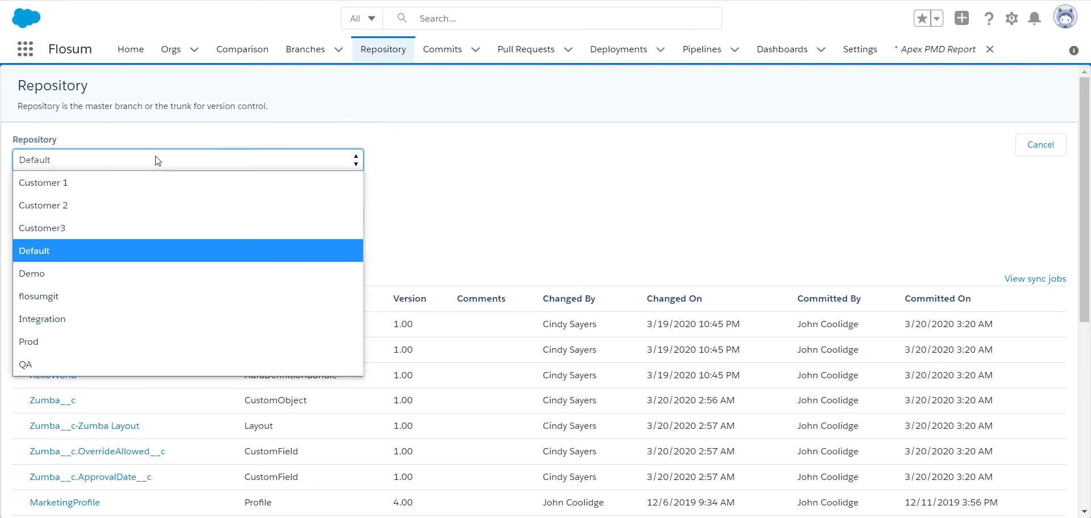
left_click(54, 253)
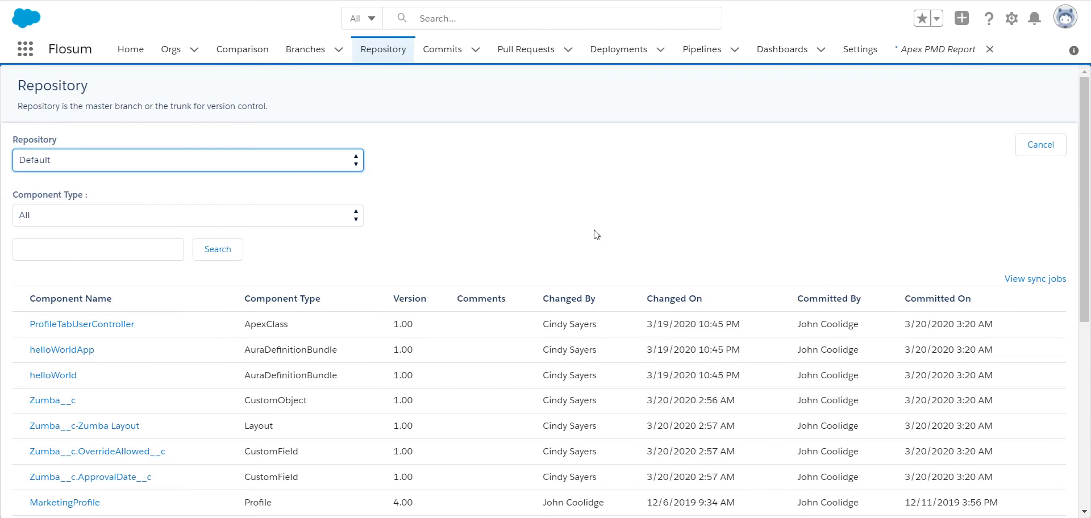
scroll(596, 234, "down", 5)
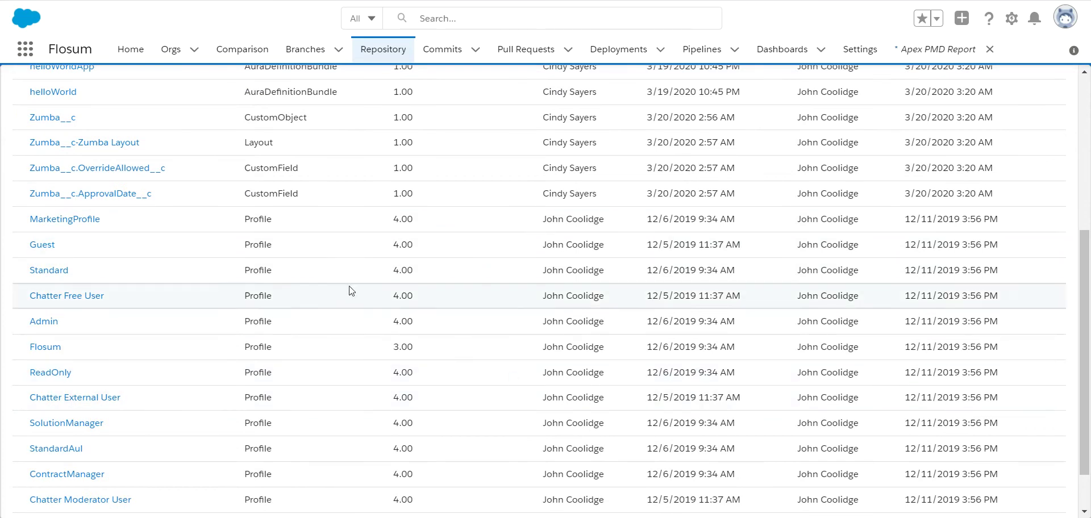
scroll(411, 312, "up", 5)
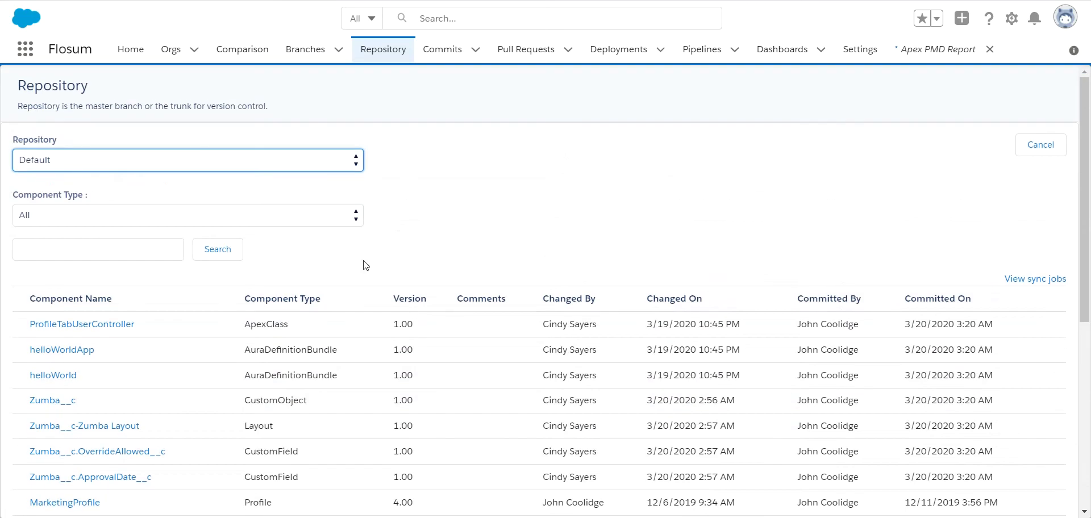
left_click(30, 219)
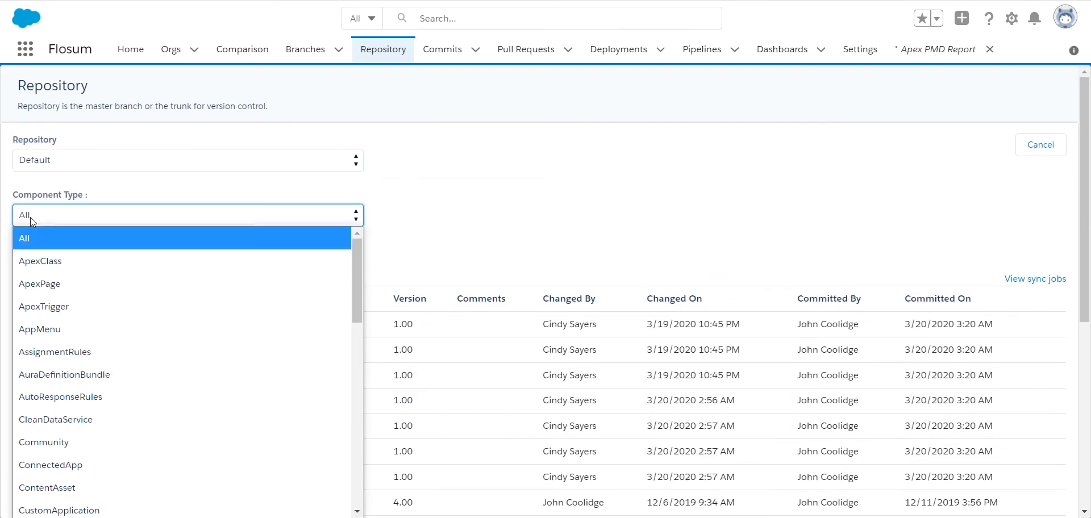
left_click(55, 304)
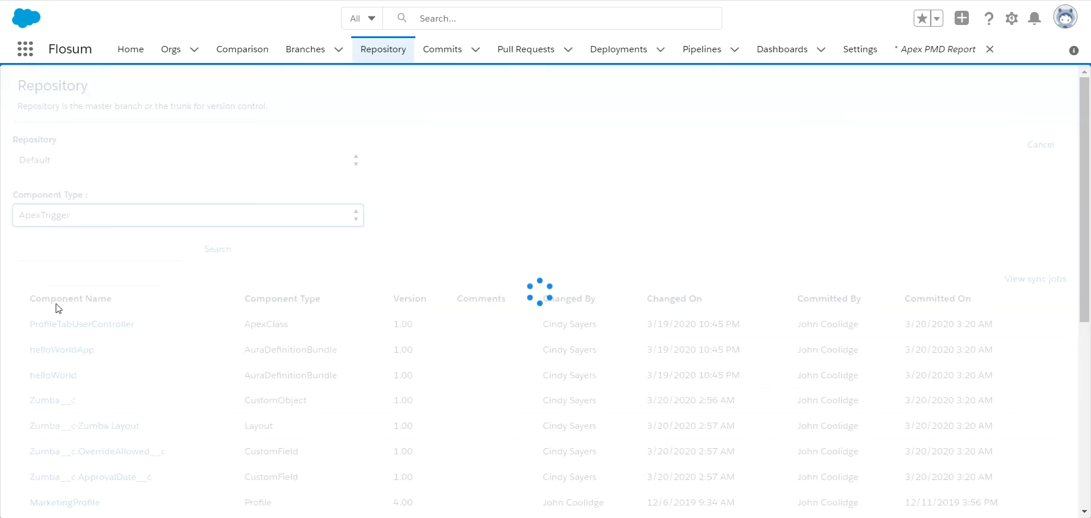
left_click(90, 225)
left_click(64, 223)
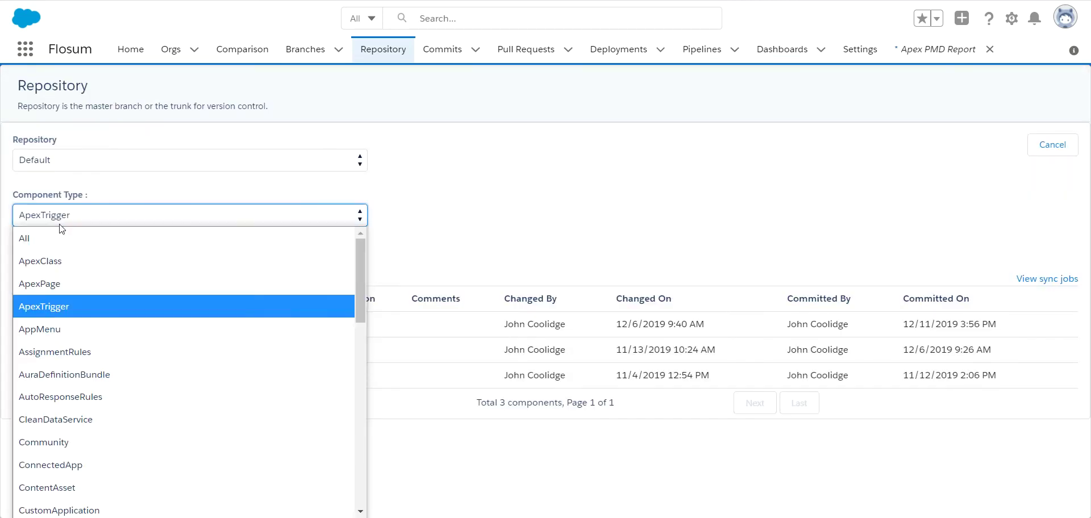
left_click(42, 239)
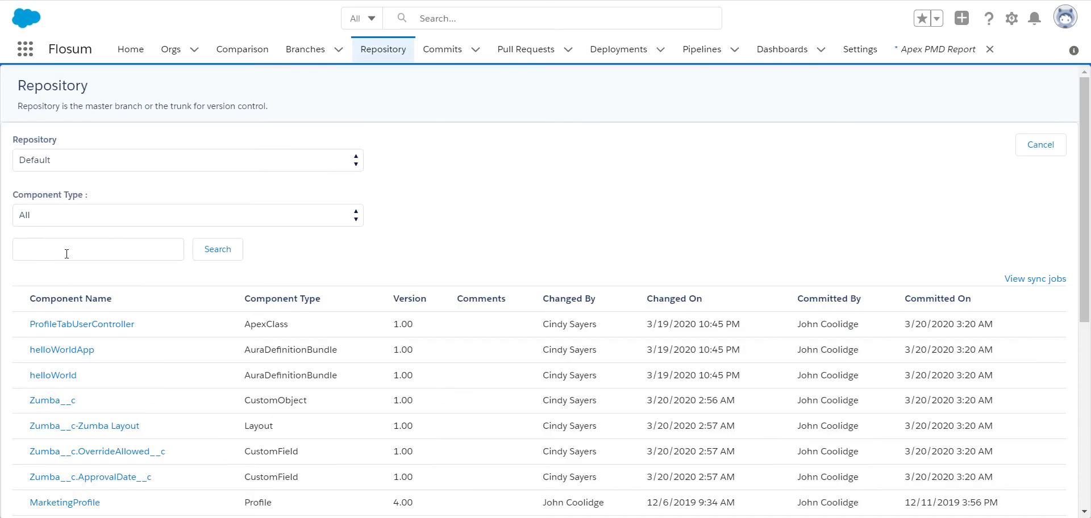
Search the Default repository for 'context' to narrow it to 3 components, including ContextExampleTrigger
left_click(66, 253)
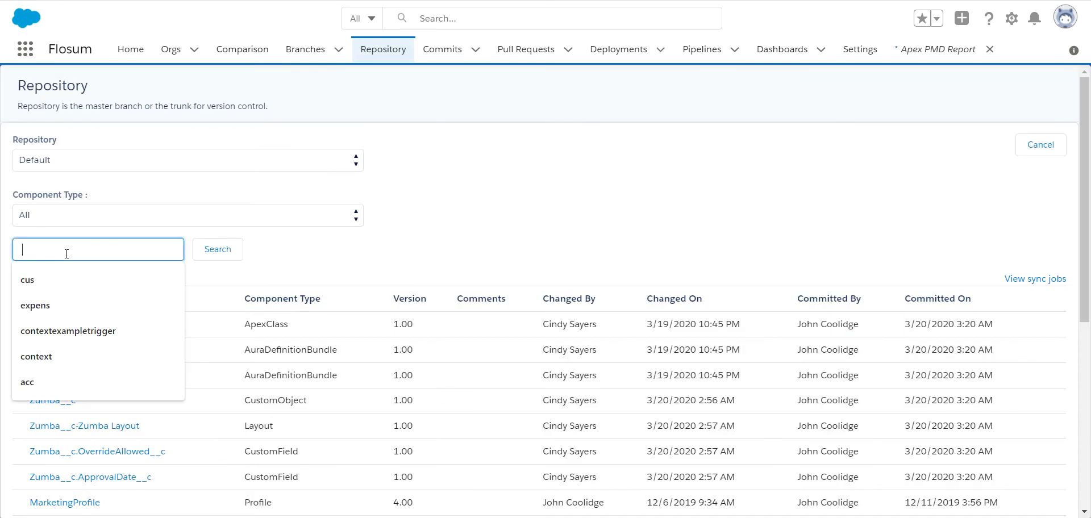
left_click(46, 357)
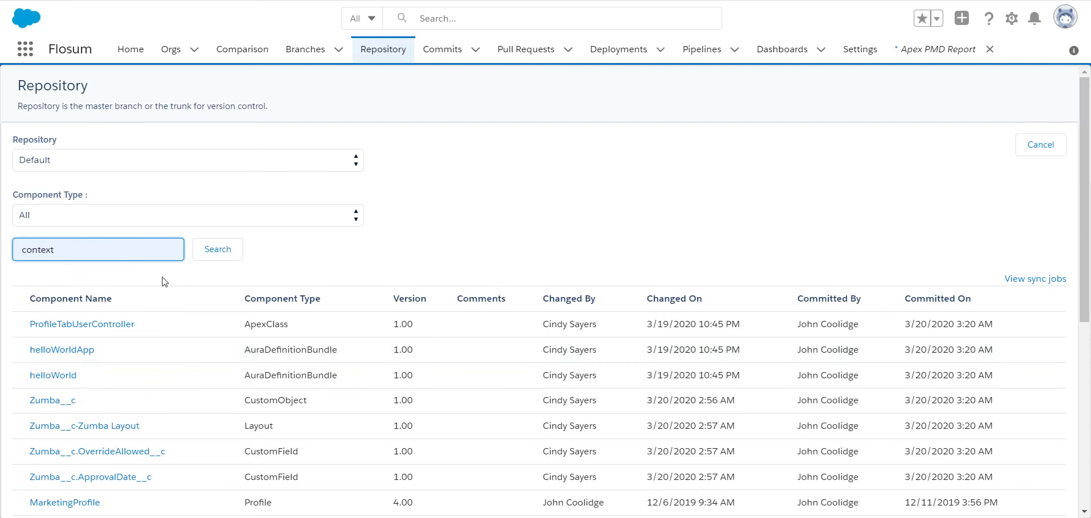
left_click(219, 249)
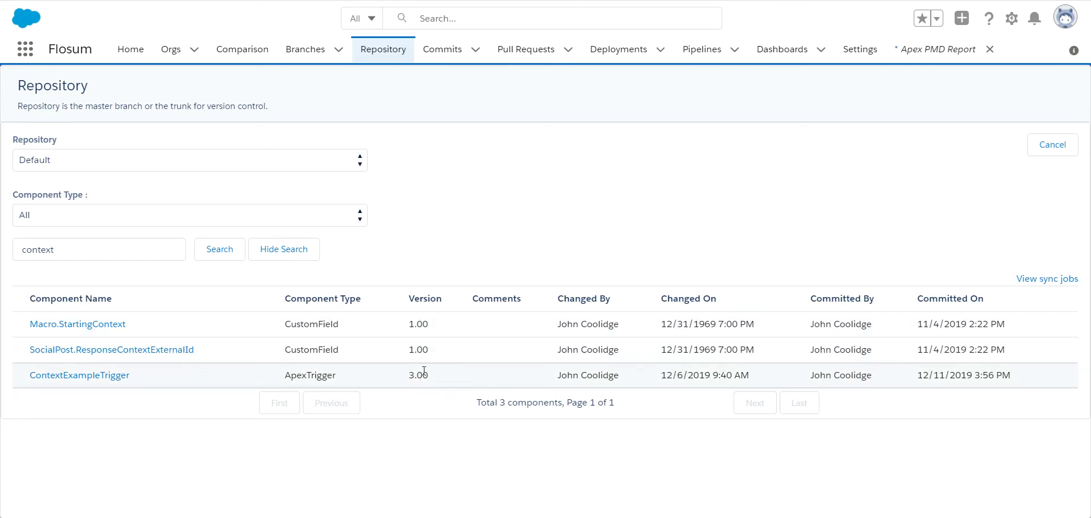
Open the ContextExampleTrigger component record
left_click(76, 380)
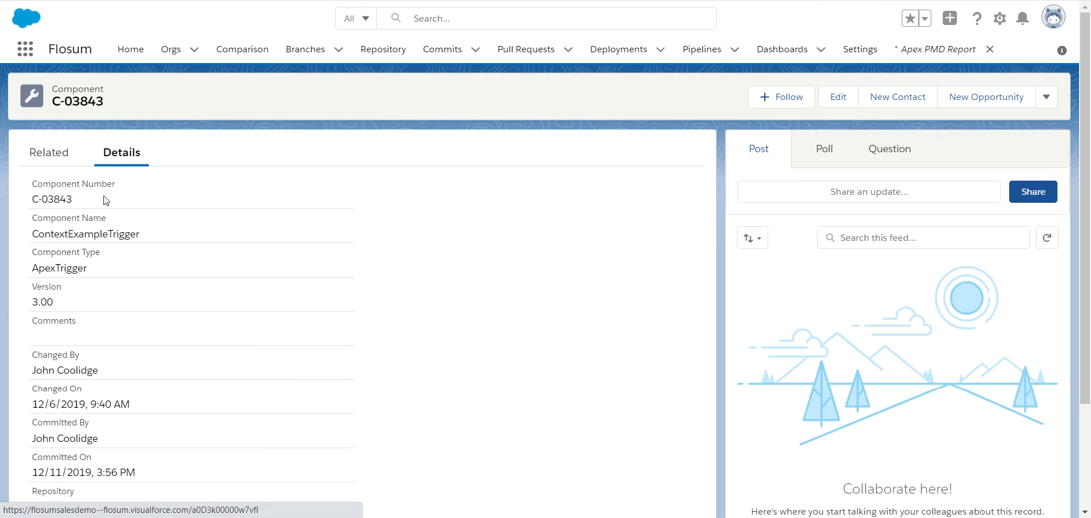
scroll(117, 271, "down", 1)
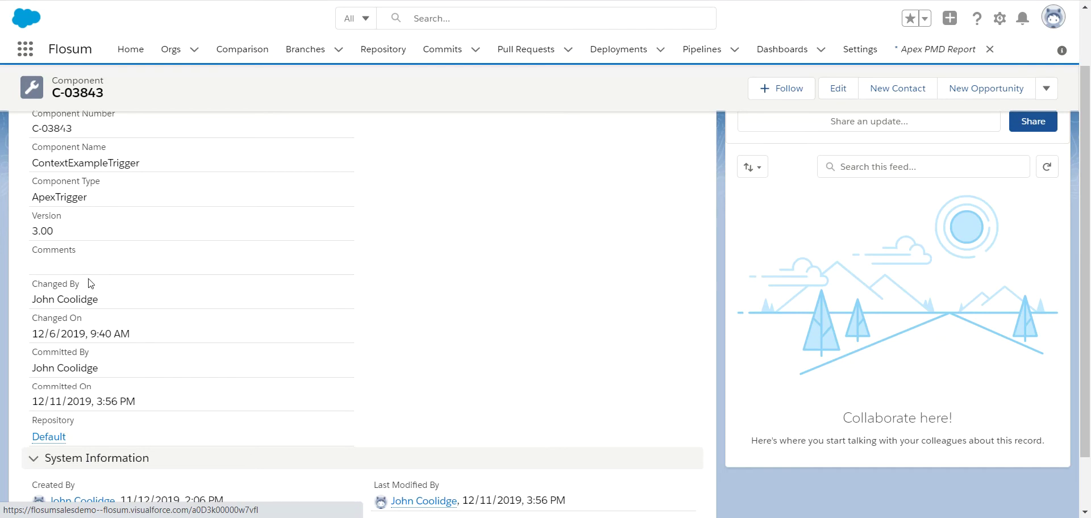
scroll(146, 369, "down", 1)
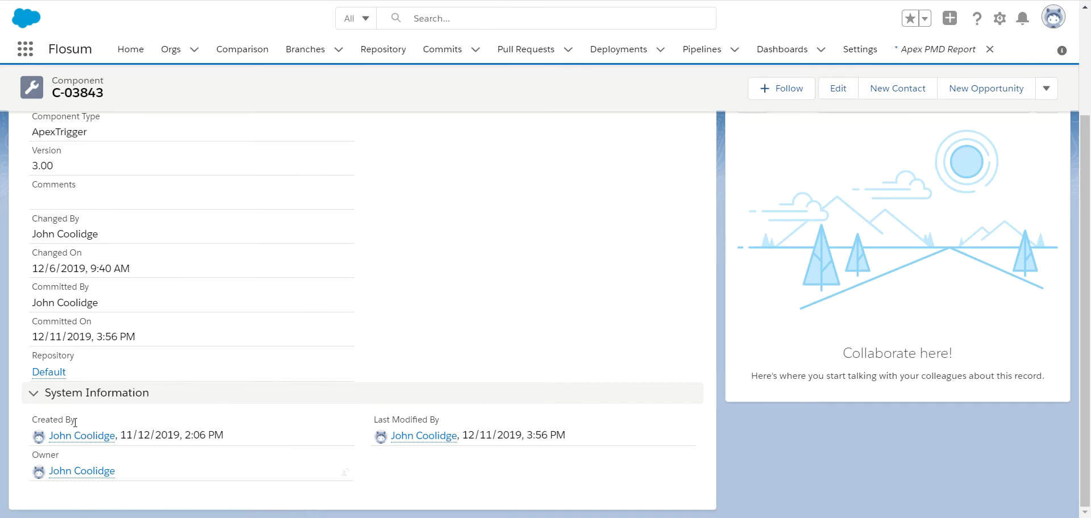
scroll(125, 405, "up", 2)
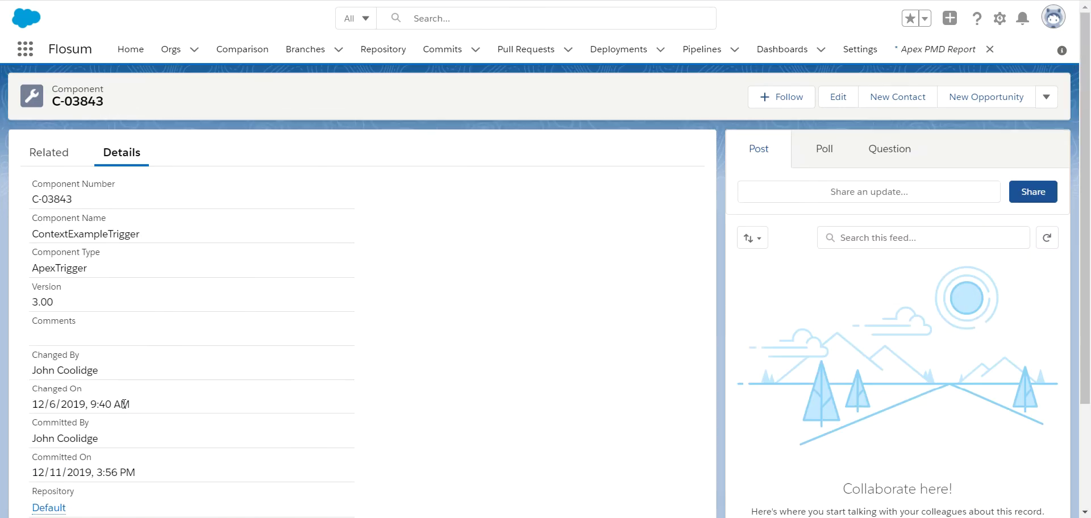
Show the component's version history and tick versions 1 and 3 for comparison
left_click(53, 152)
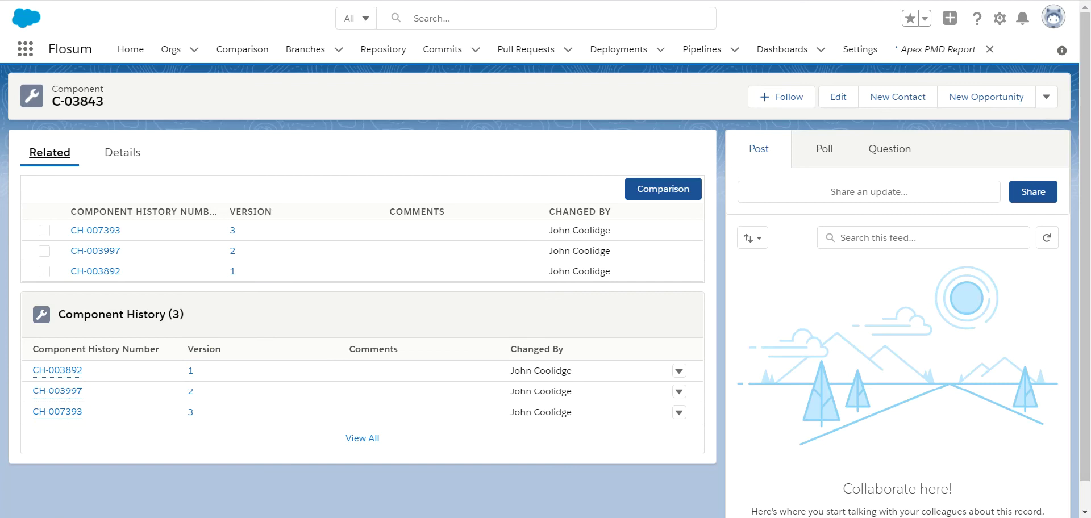
left_click(44, 271)
left_click(44, 230)
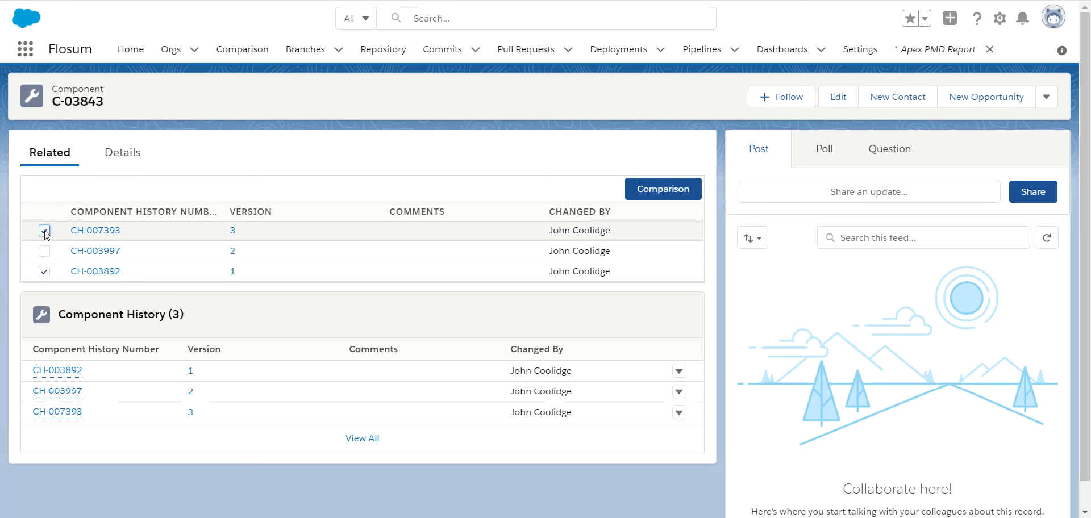
scroll(173, 353, "down", 1)
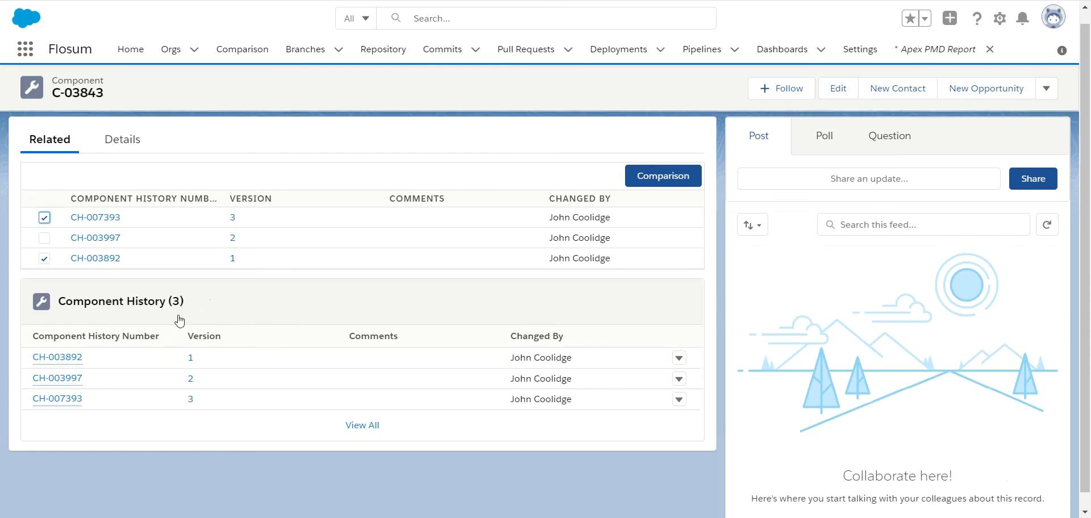
scroll(188, 312, "up", 1)
Run the comparison of ContextExampleTrigger versions 1 and 3 and review the differences
left_click(651, 194)
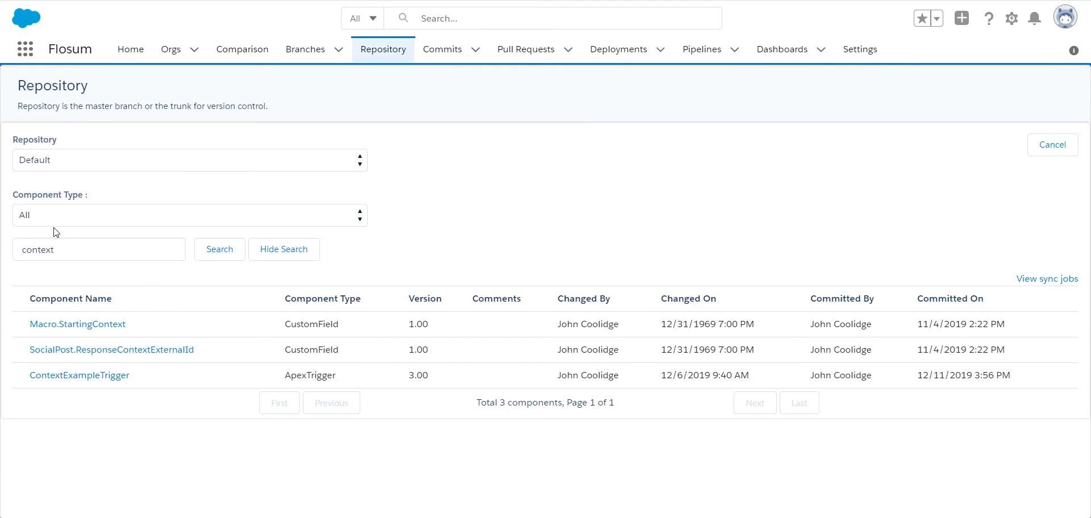
Clear the 'context' search term and reset Component Type from ApexClass back to All
double_click(171, 248)
key("BackSpace")
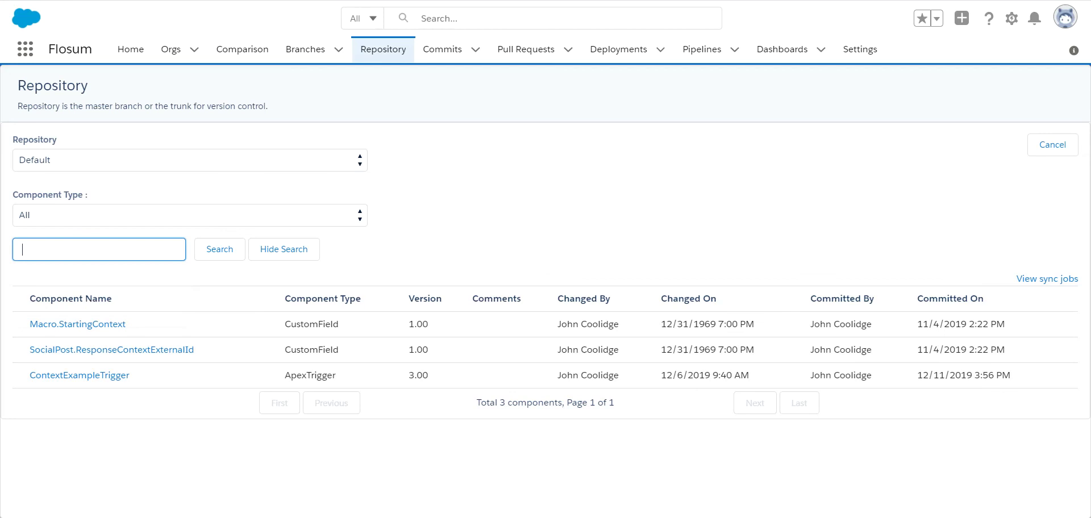
left_click(50, 214)
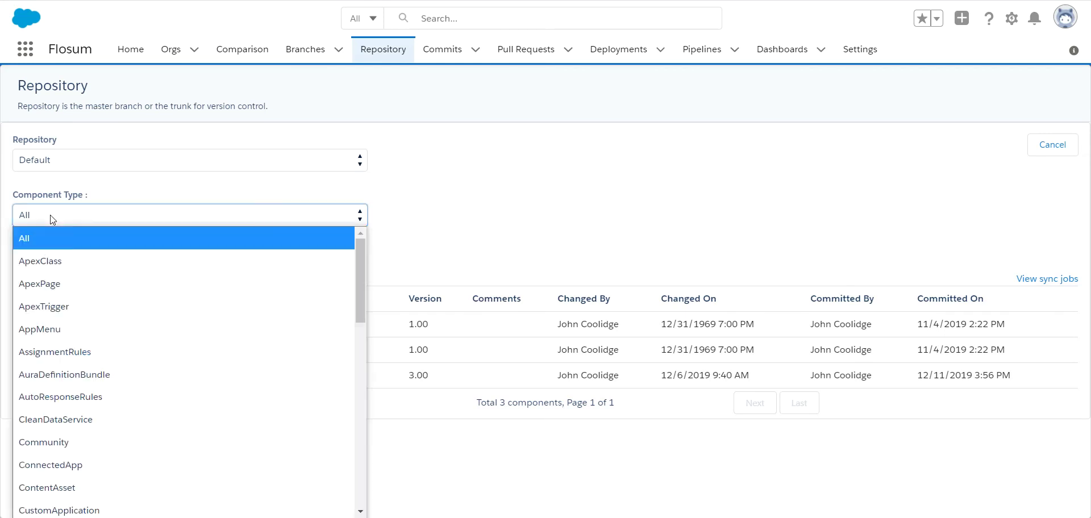
left_click(45, 258)
left_click(66, 219)
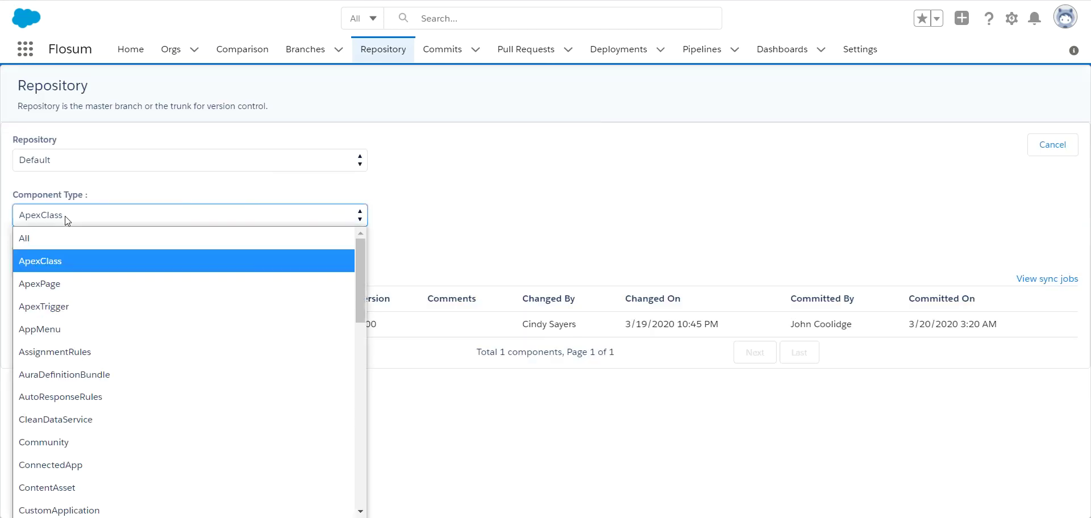
left_click(47, 237)
Move to page 2 of the 1183 repository components
scroll(398, 426, "down", 5)
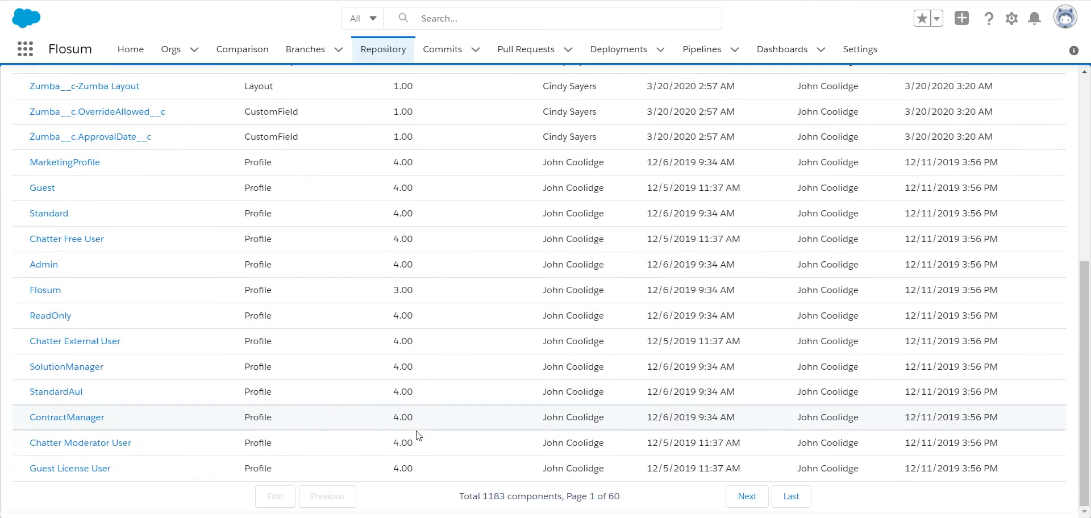
left_click(753, 500)
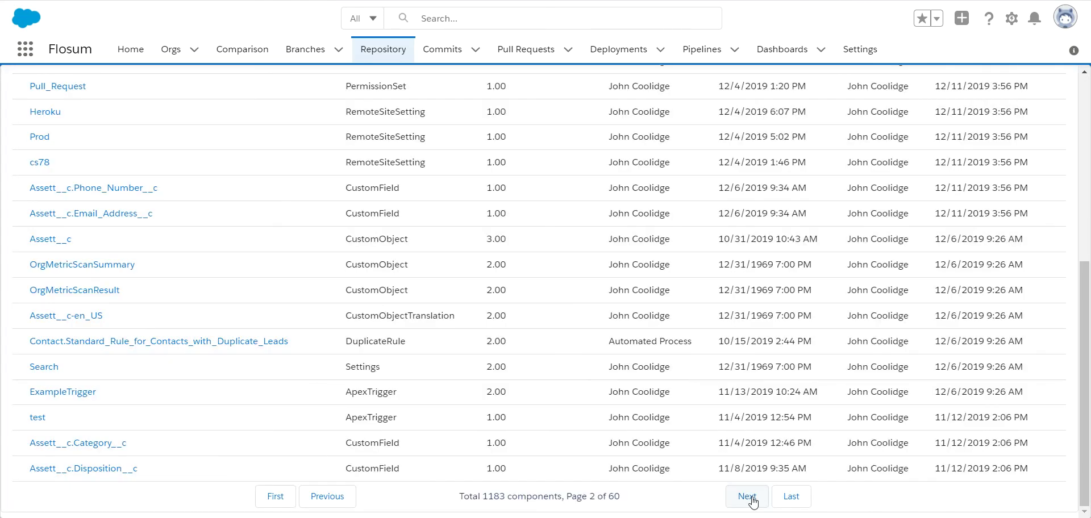
scroll(529, 295, "up", 6)
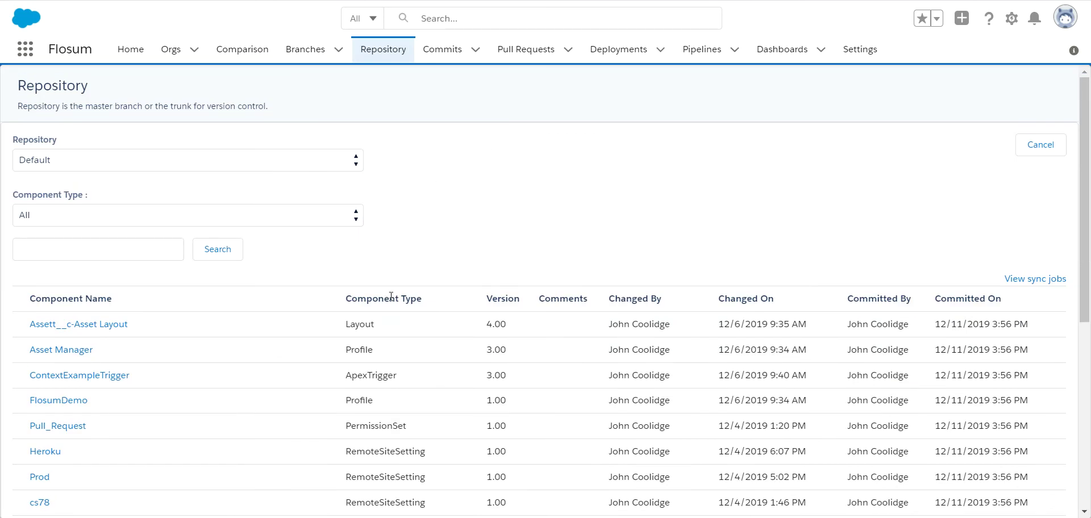
scroll(568, 341, "down", 6)
scroll(751, 386, "up", 3)
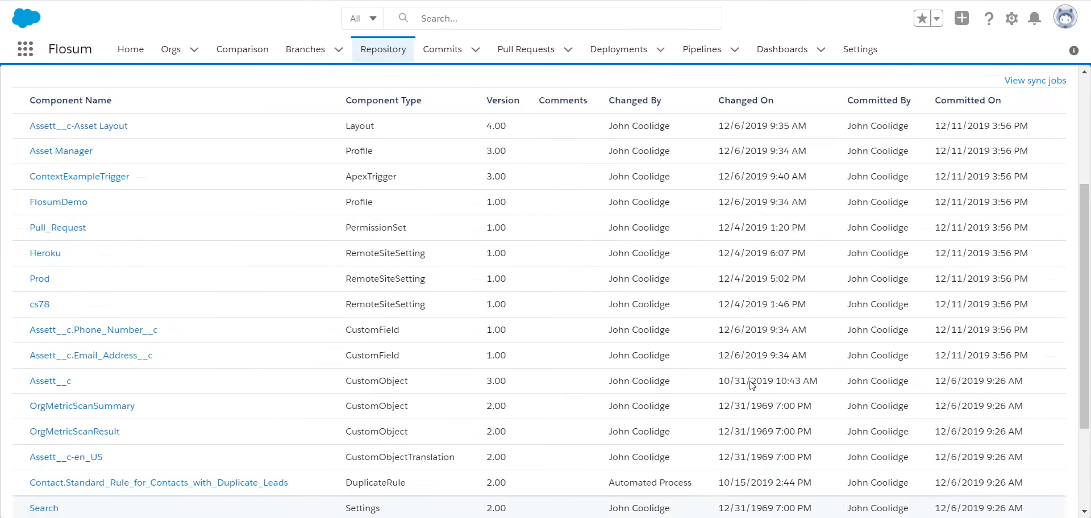
scroll(751, 385, "up", 3)
scroll(540, 406, "down", 6)
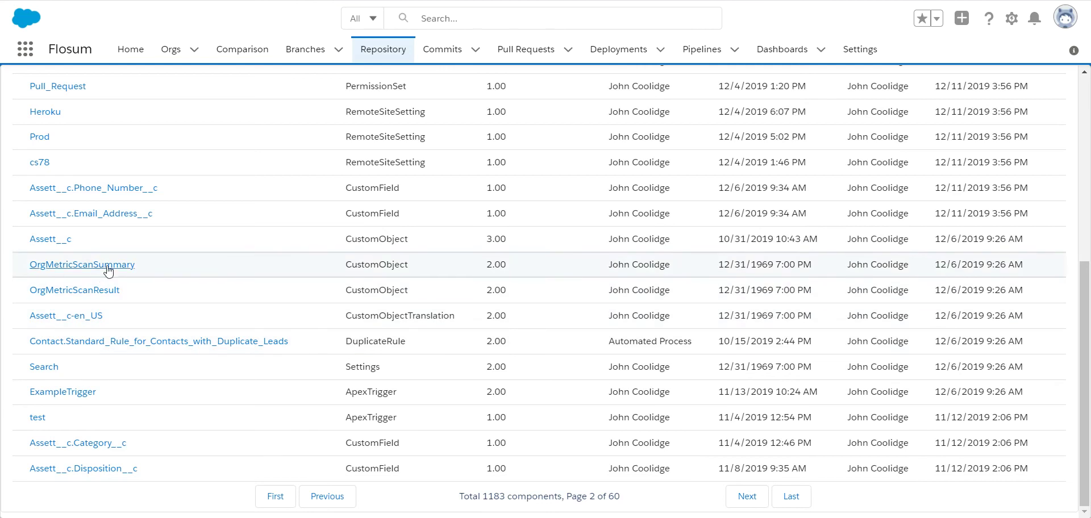
scroll(434, 364, "up", 3)
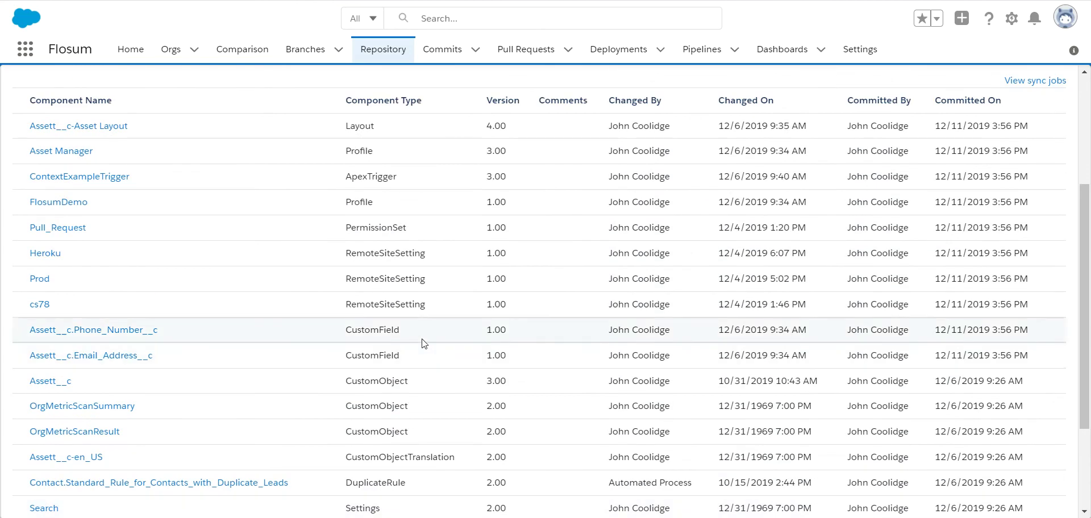